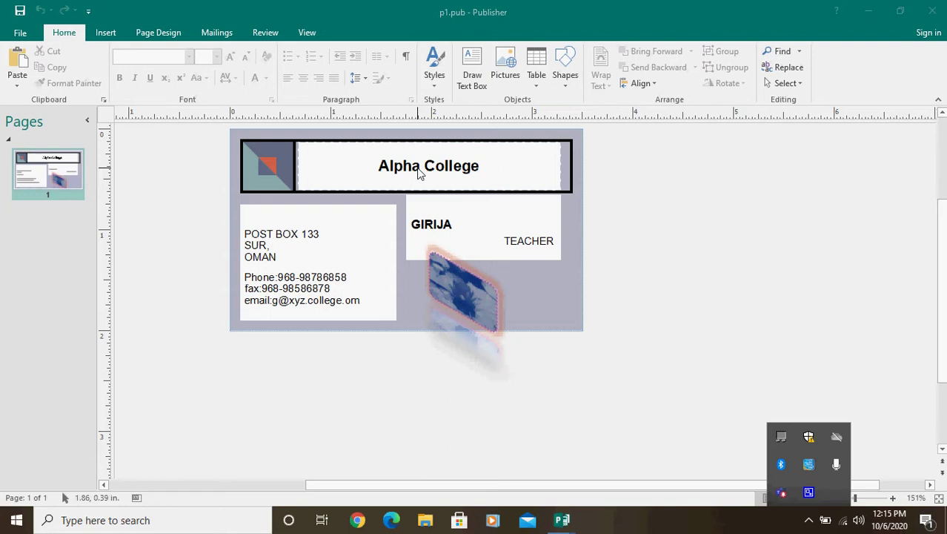
Step: Apply the white-filled, outlined WordArt style without glow to the "Alpha College" title text
click(420, 172)
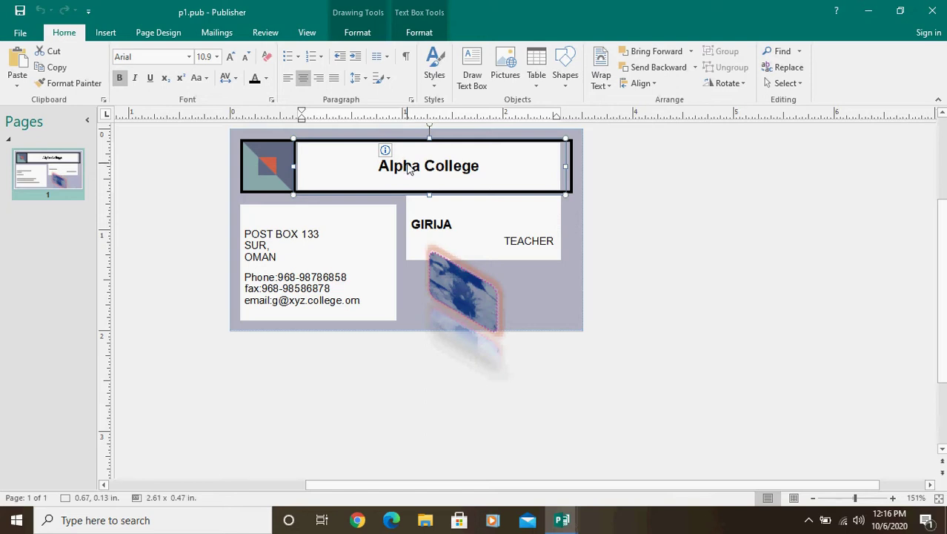
click(359, 35)
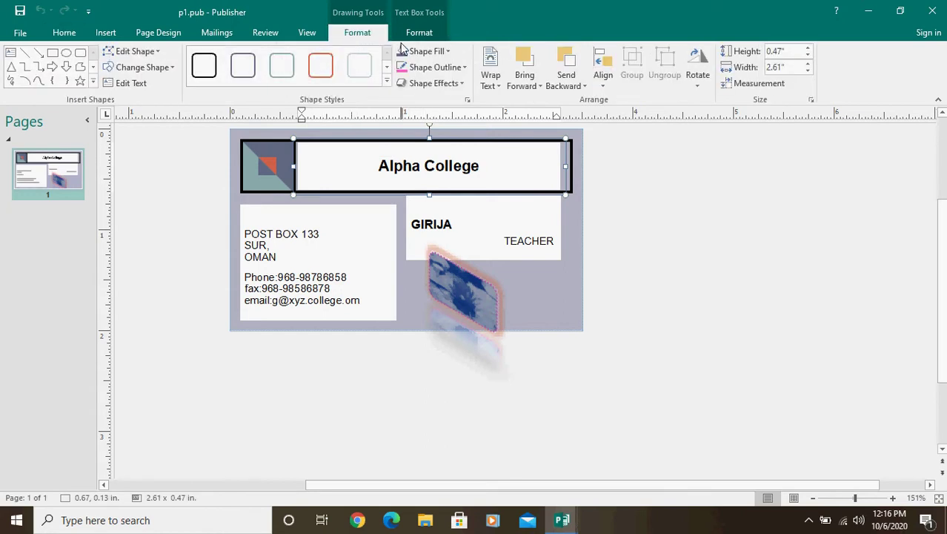
click(424, 34)
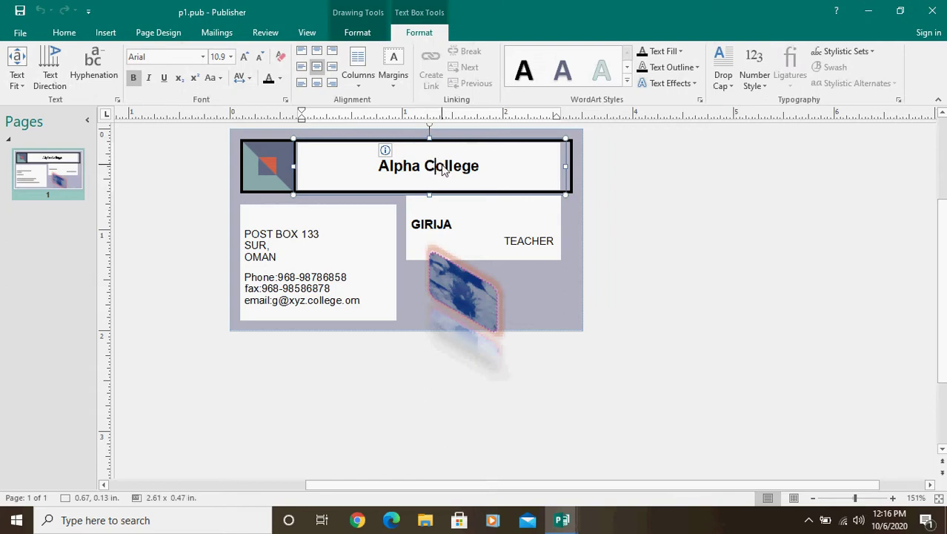
drag(377, 169, 471, 169)
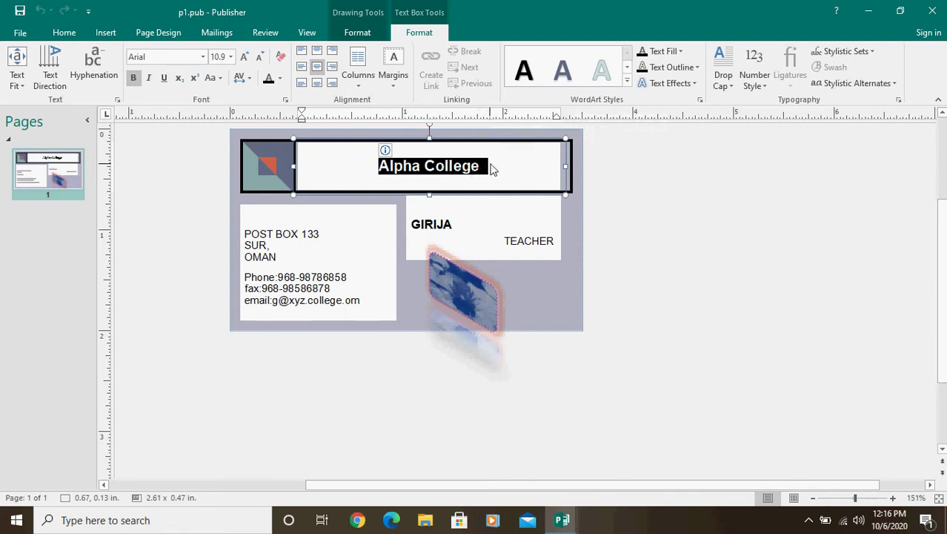
click(627, 82)
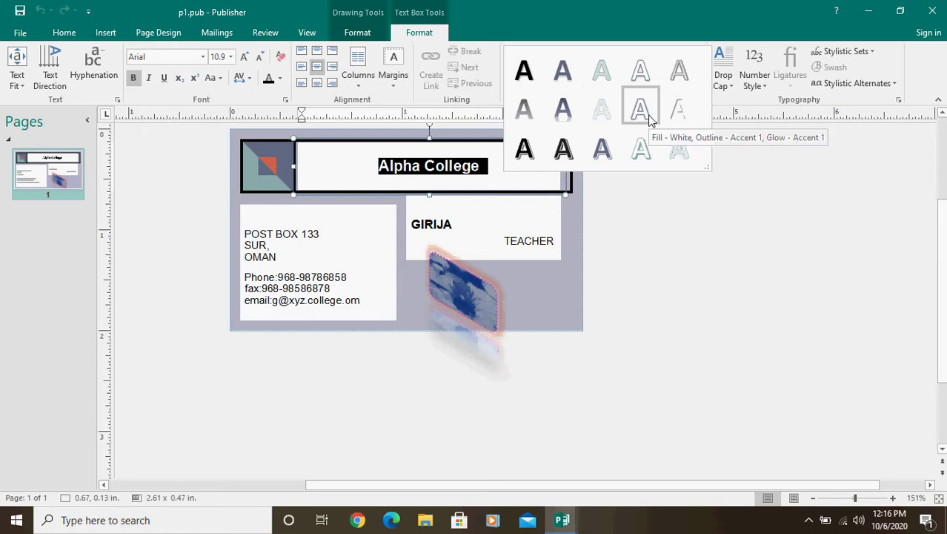
click(641, 74)
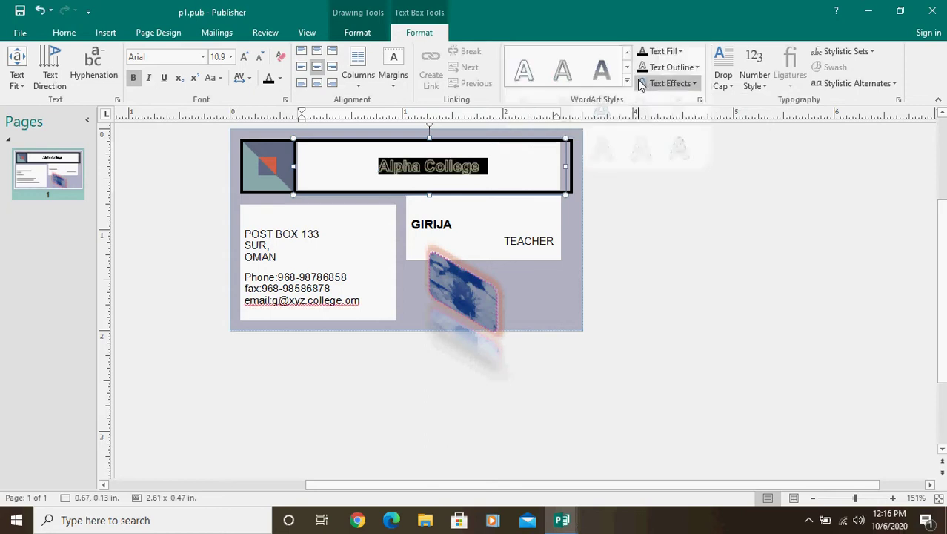
click(539, 174)
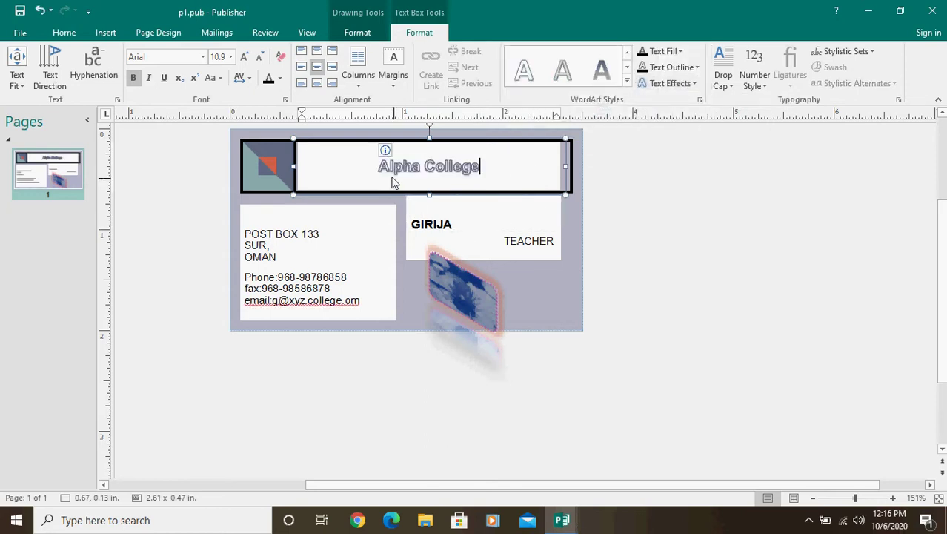
Step: Set the text fill of the "Alpha College" title to the standard dark red
drag(380, 168, 498, 173)
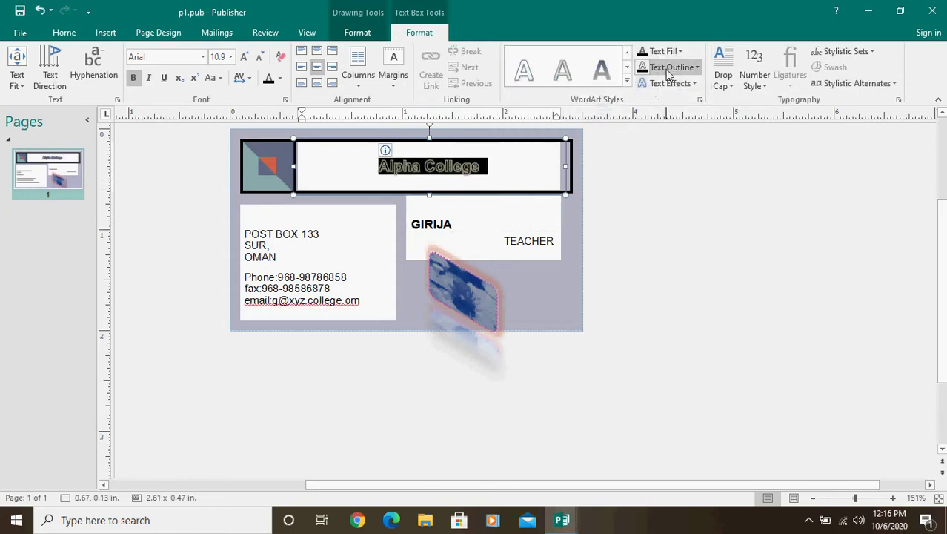
click(680, 51)
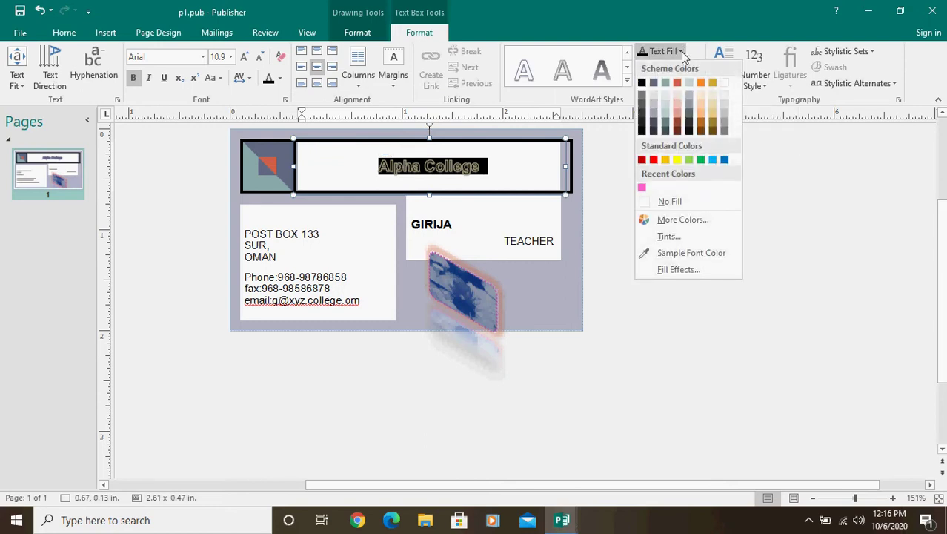
click(642, 161)
click(561, 165)
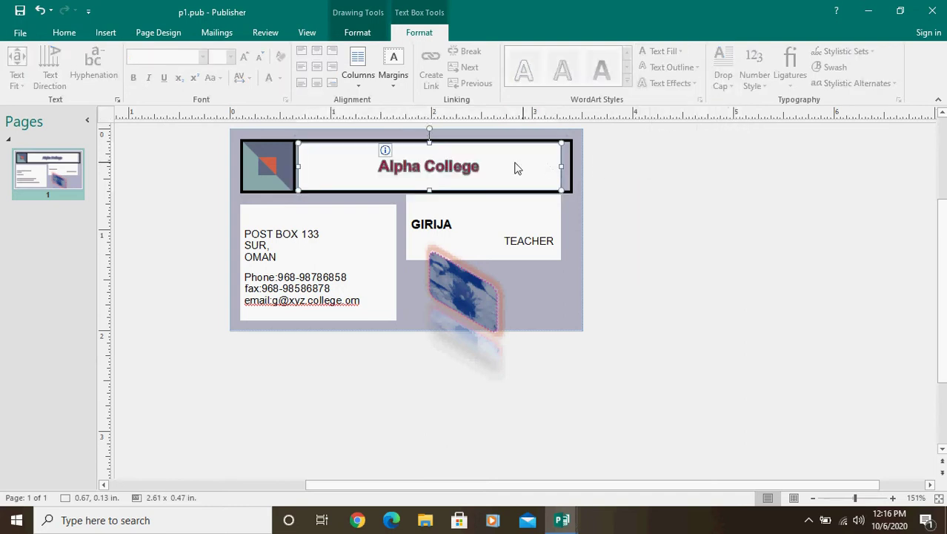
Step: Set the text outline of the "Alpha College" title to the standard light blue
drag(377, 166, 515, 171)
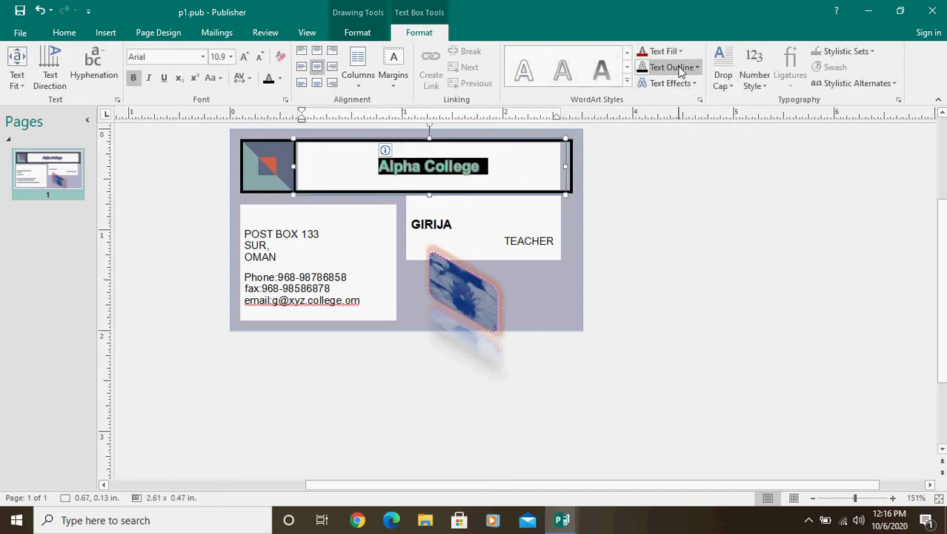
click(695, 67)
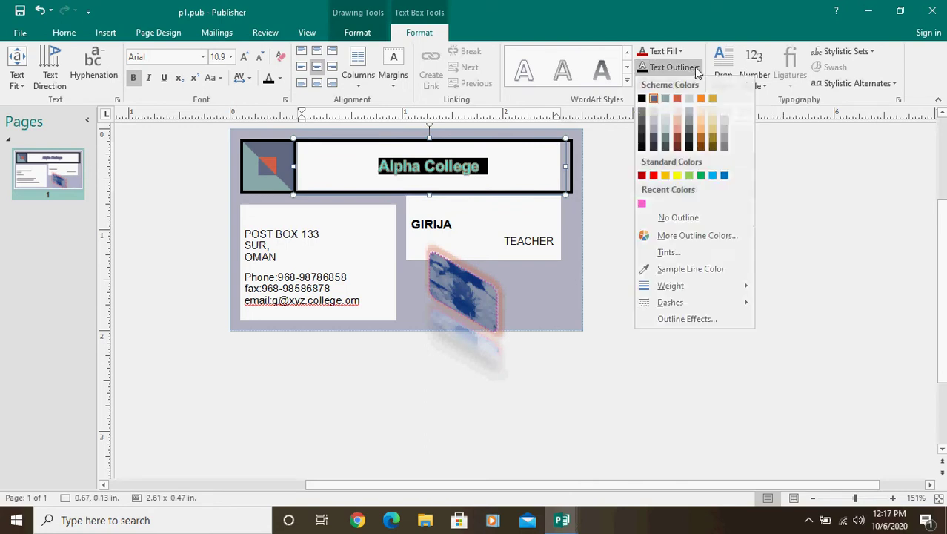
click(710, 179)
click(647, 194)
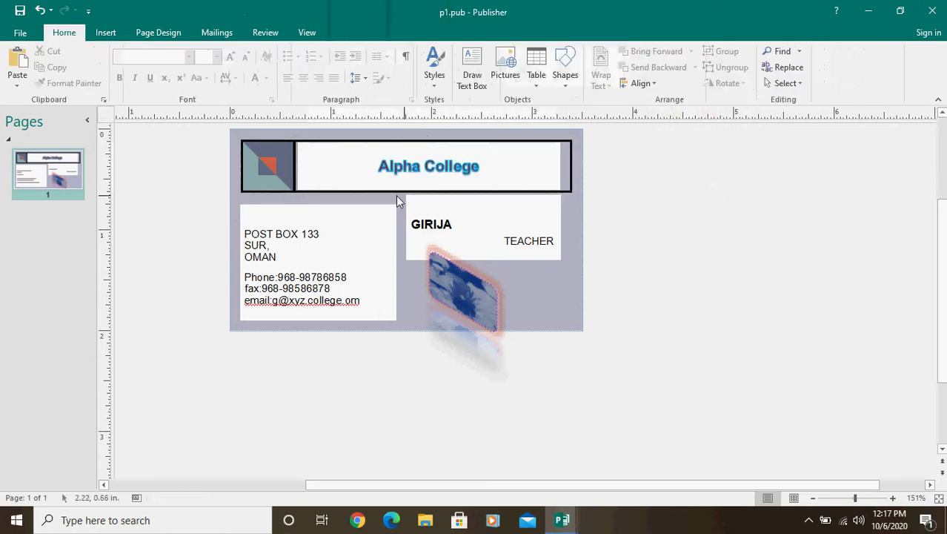
Step: Set the outline weight of the "Alpha College" title text to 1 pt
click(869, 498)
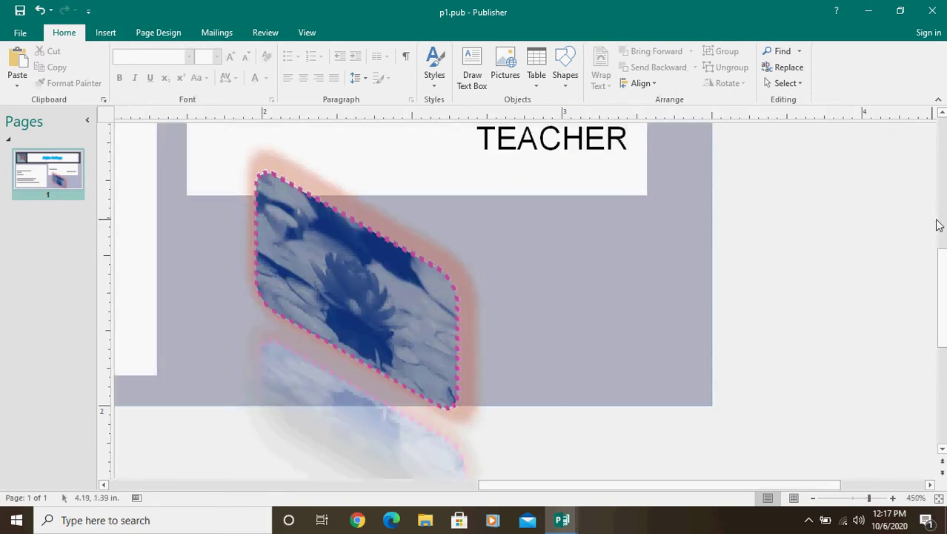
scroll(939, 279, up, 5)
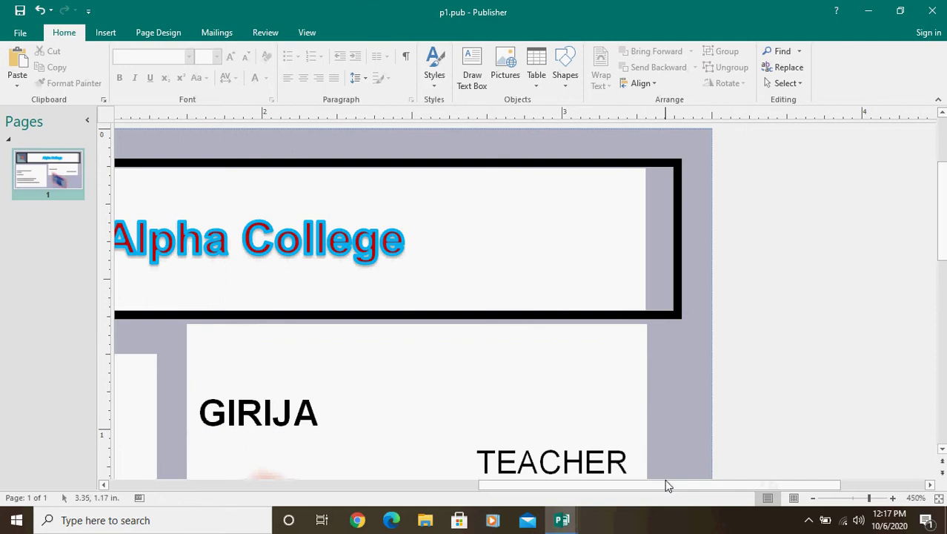
drag(670, 483, 645, 507)
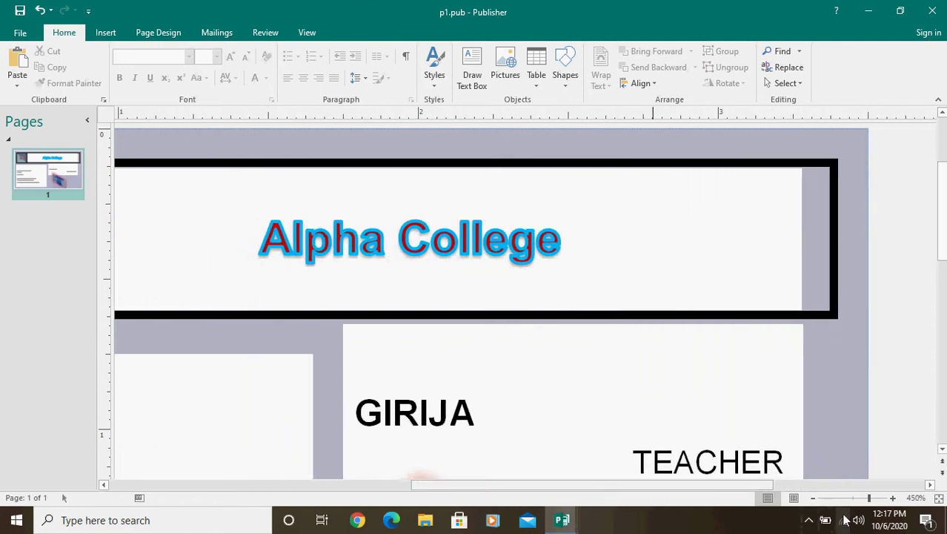
click(862, 498)
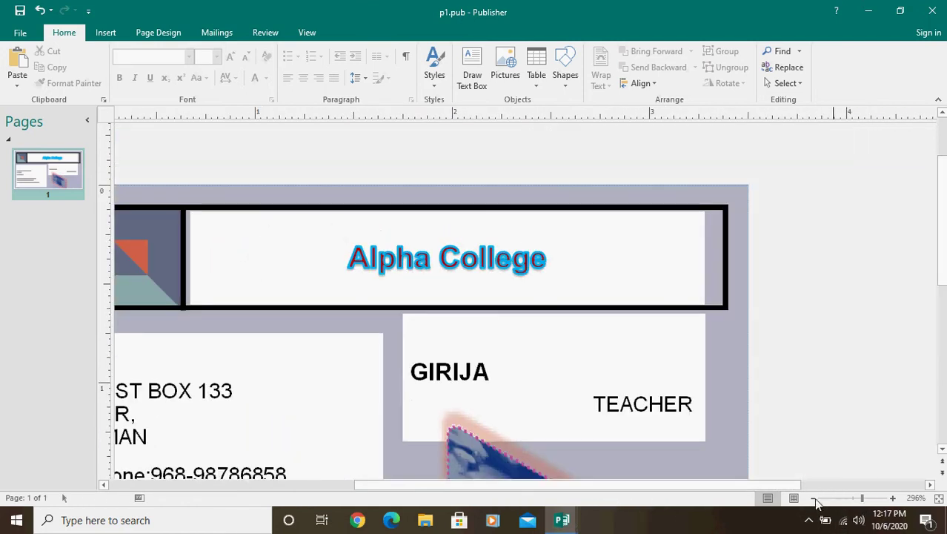
click(370, 260)
drag(352, 258, 623, 262)
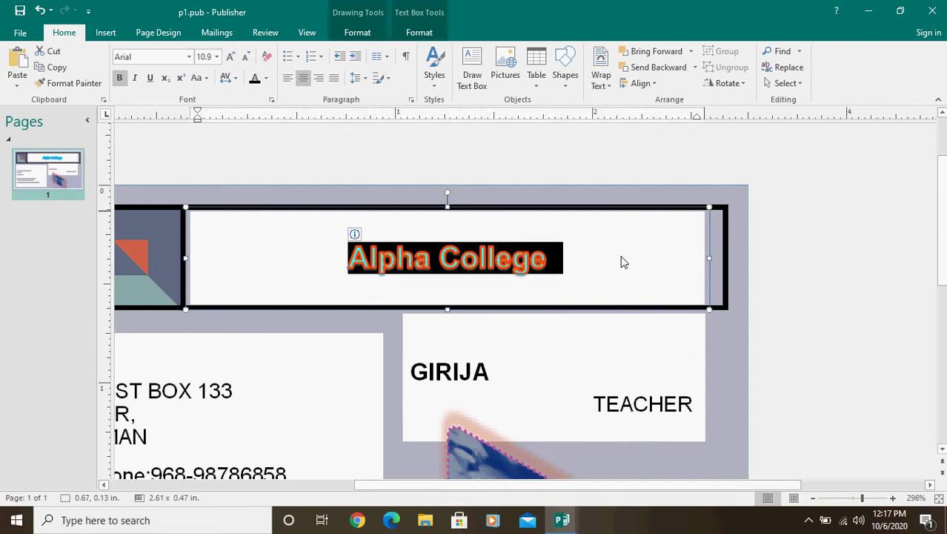
click(420, 32)
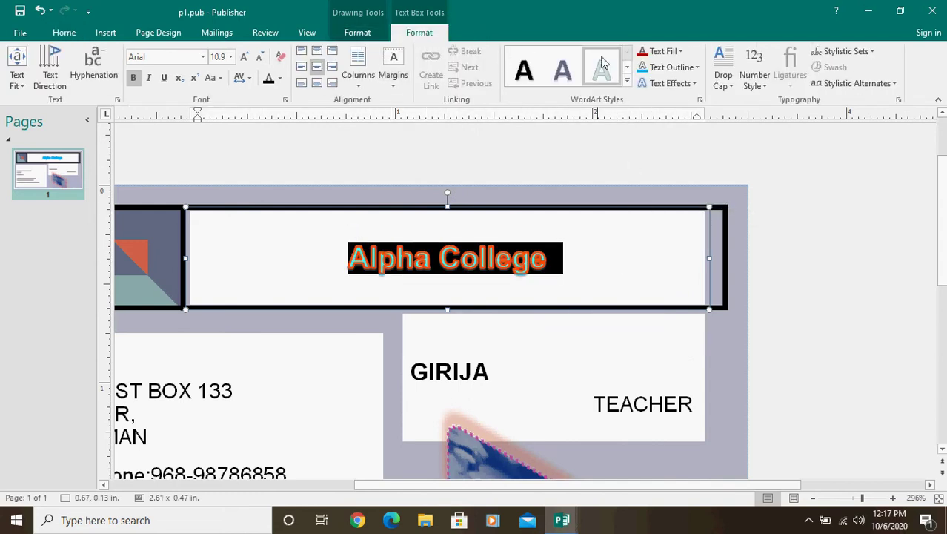
click(697, 67)
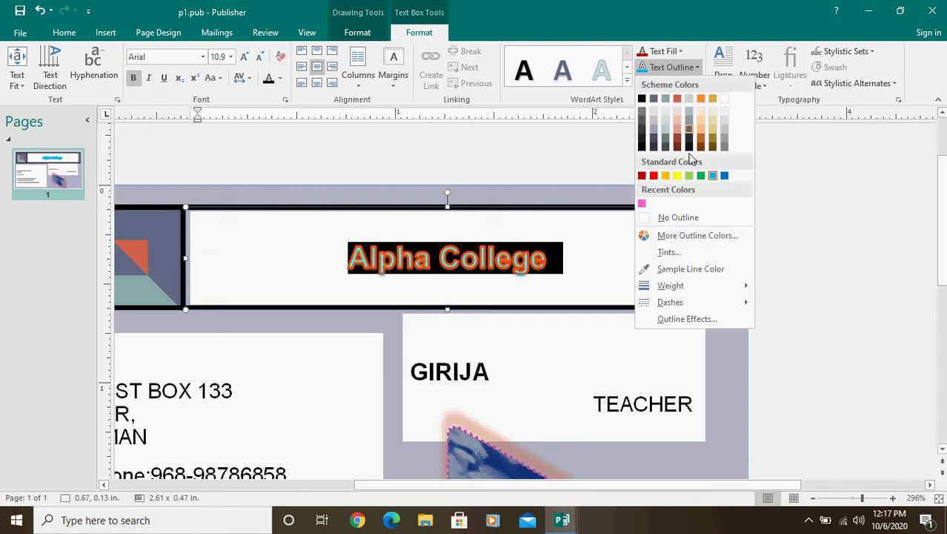
mouse_move(689, 286)
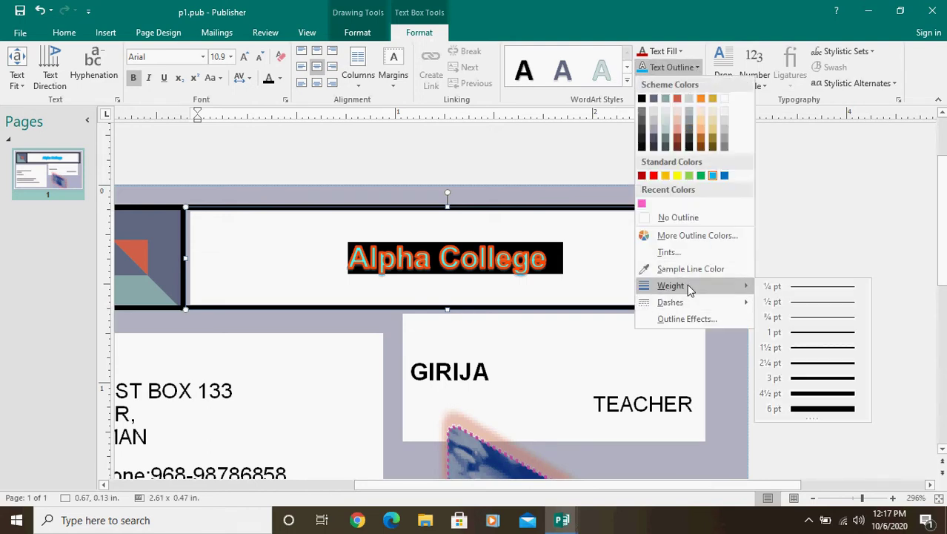
click(799, 332)
click(461, 280)
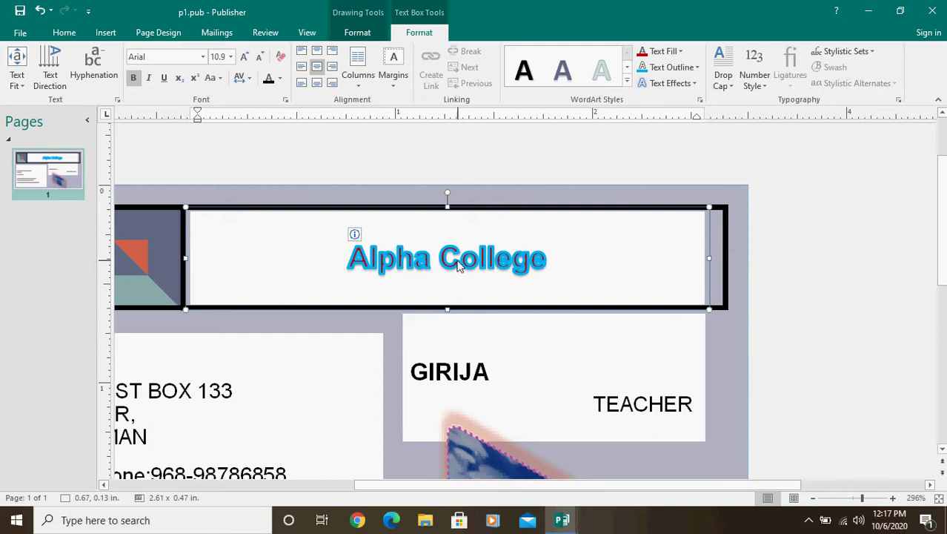
Step: Apply a dashed line style to the outline of the "Alpha College" title text
click(392, 260)
drag(350, 258, 552, 259)
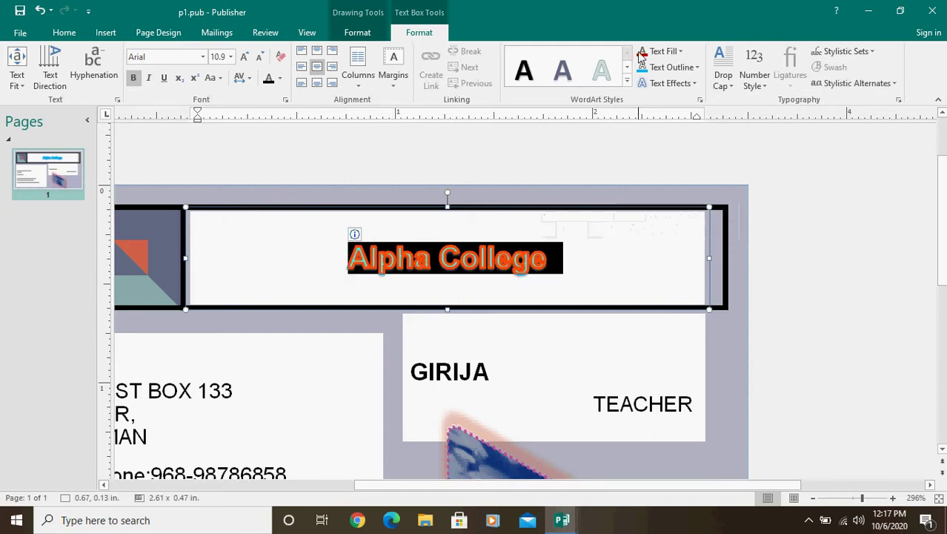
click(697, 67)
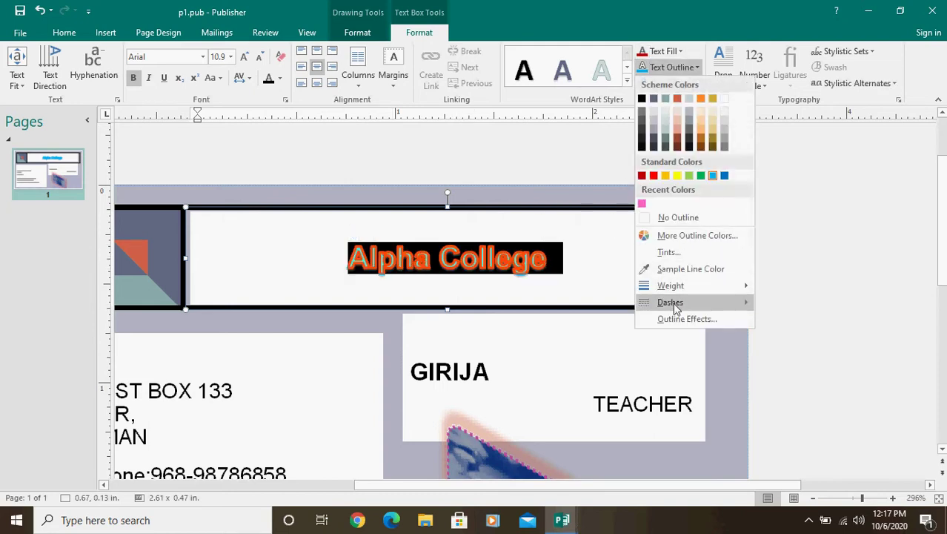
mouse_move(673, 303)
click(788, 359)
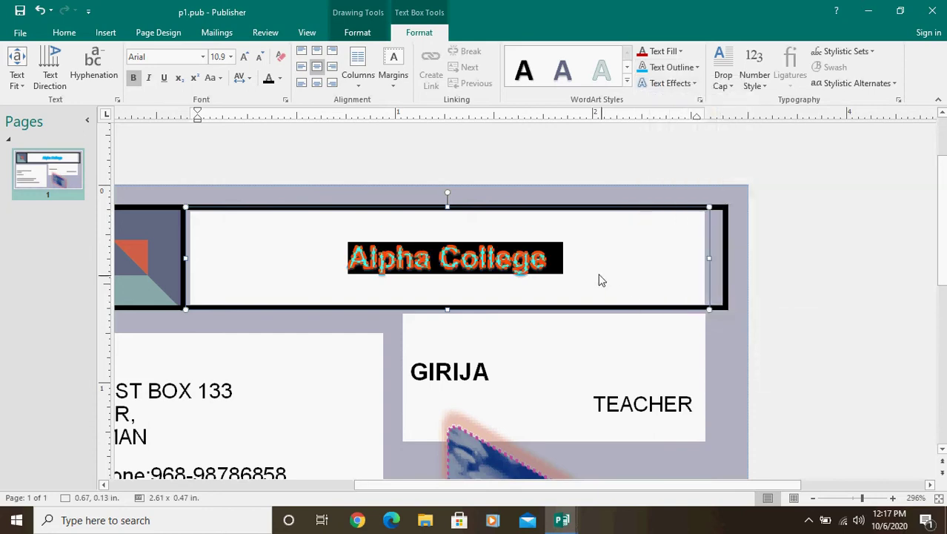
click(597, 276)
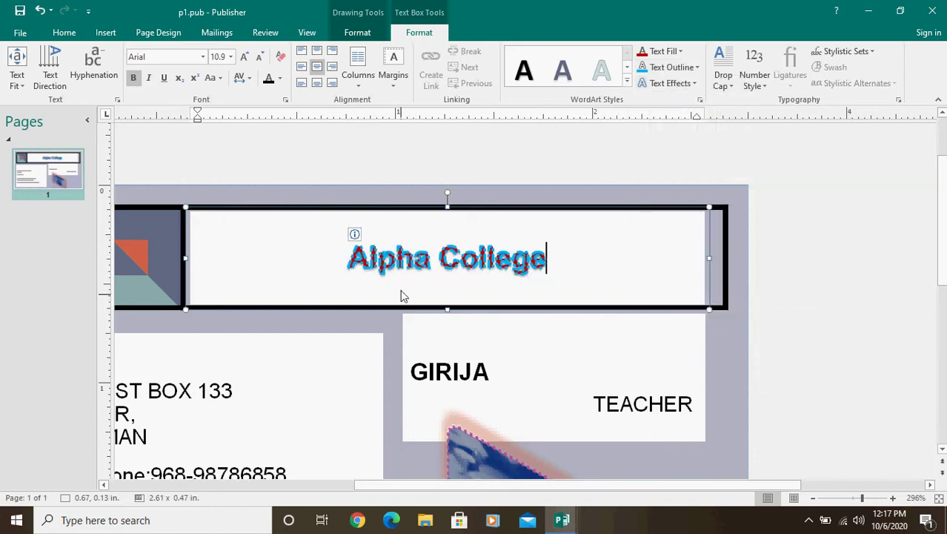
Step: Add the centred outer shadow effect to the "Alpha College" title text
drag(350, 259, 603, 260)
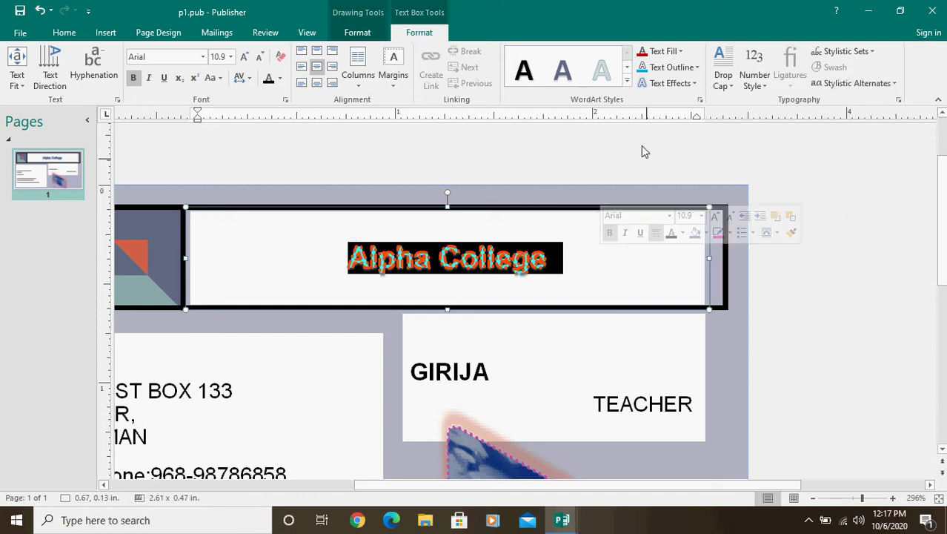
click(691, 84)
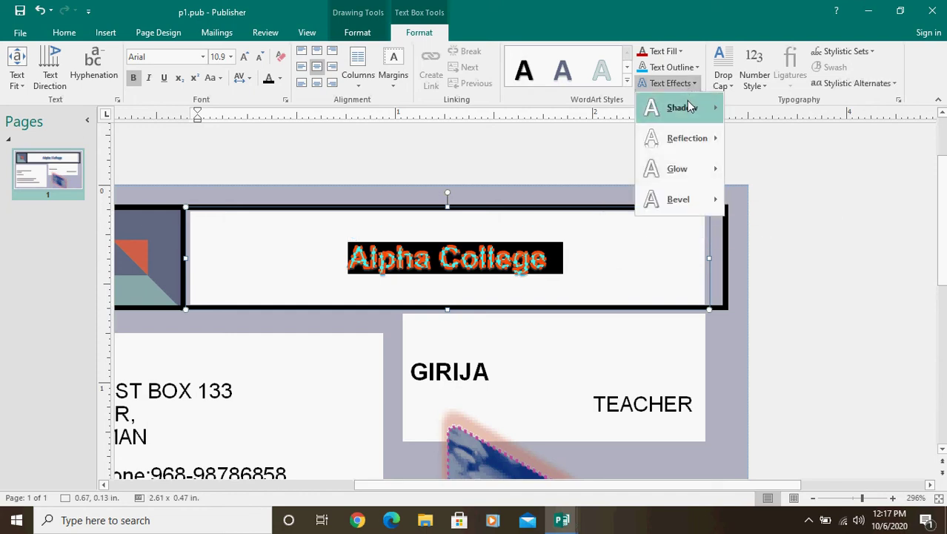
mouse_move(687, 100)
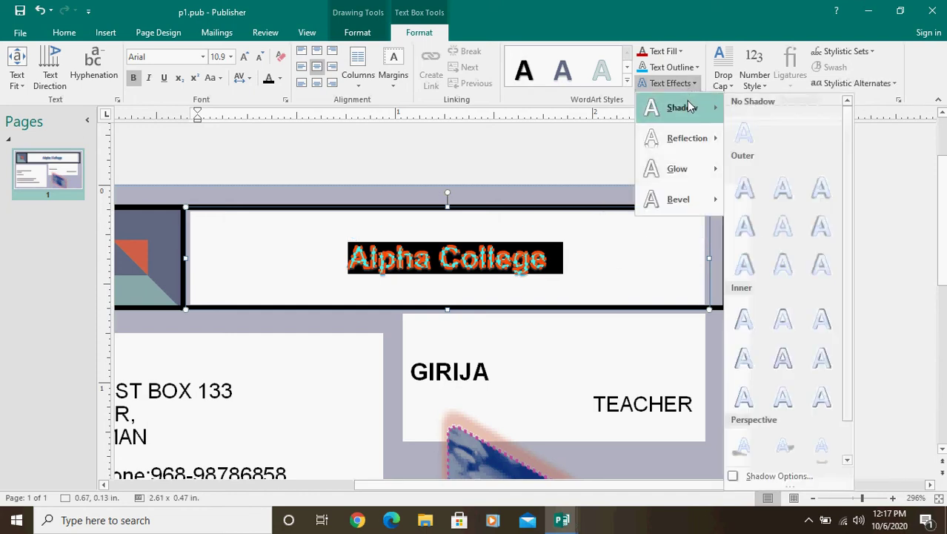
click(788, 228)
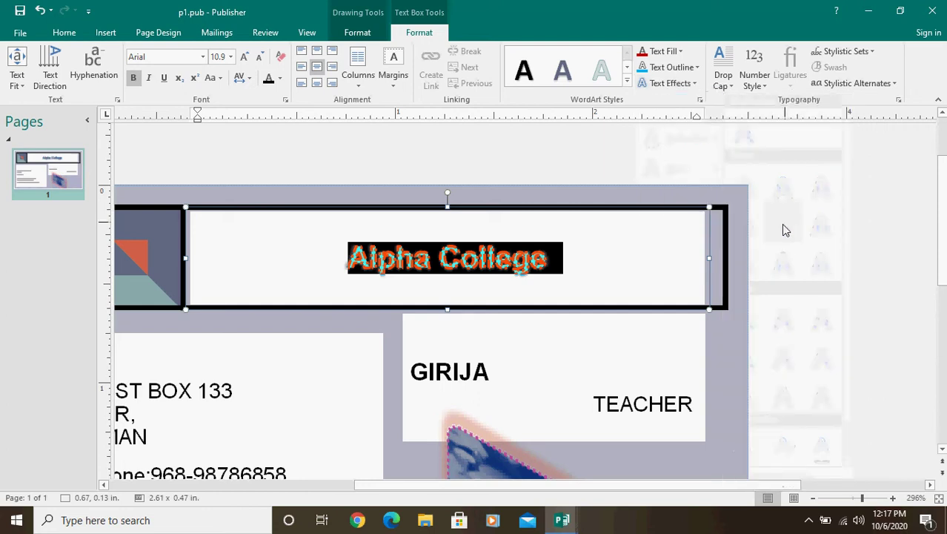
click(631, 264)
Step: Add a reflection to the "Alpha College" title text using the centre preset of the reflection variations
drag(343, 271, 699, 262)
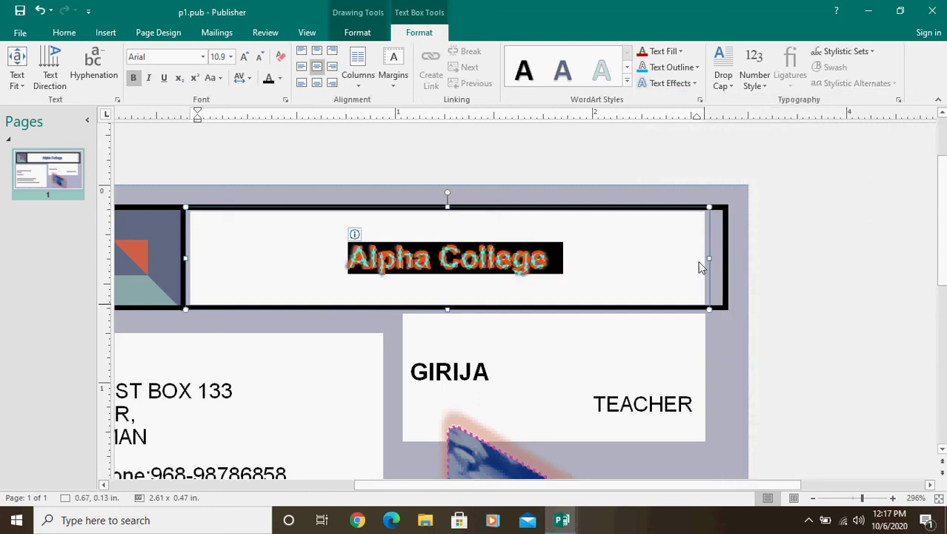
click(697, 91)
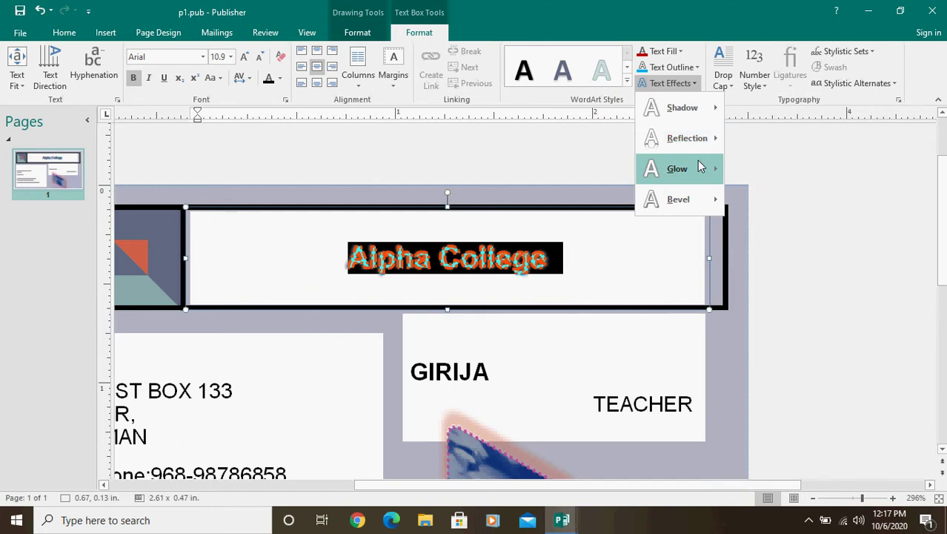
mouse_move(693, 138)
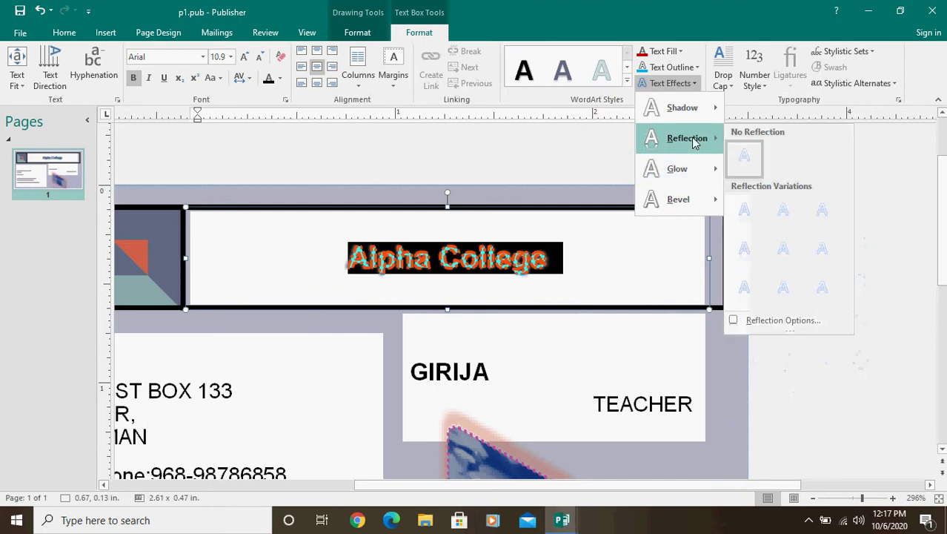
click(787, 263)
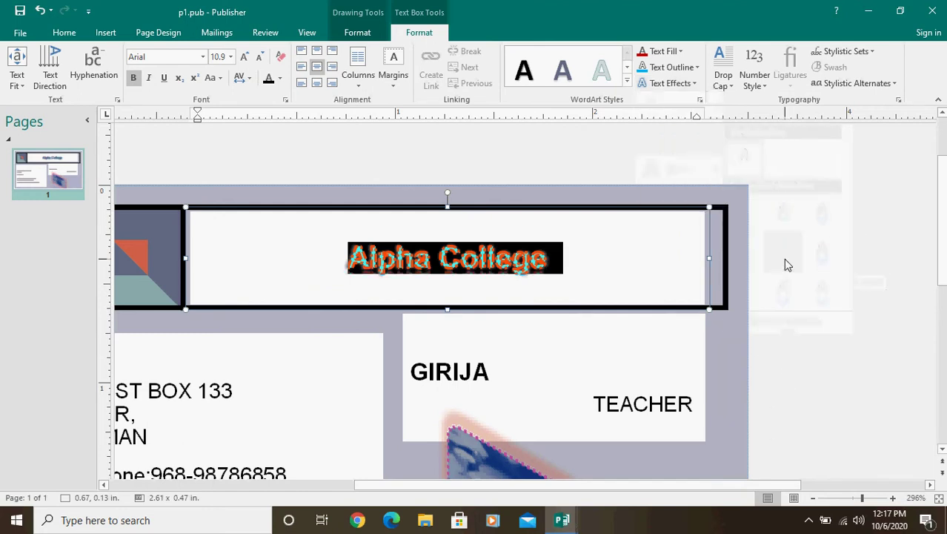
click(578, 261)
Step: Apply the ornate script drop cap style to the selected "Alpha College" title text
drag(348, 272, 557, 274)
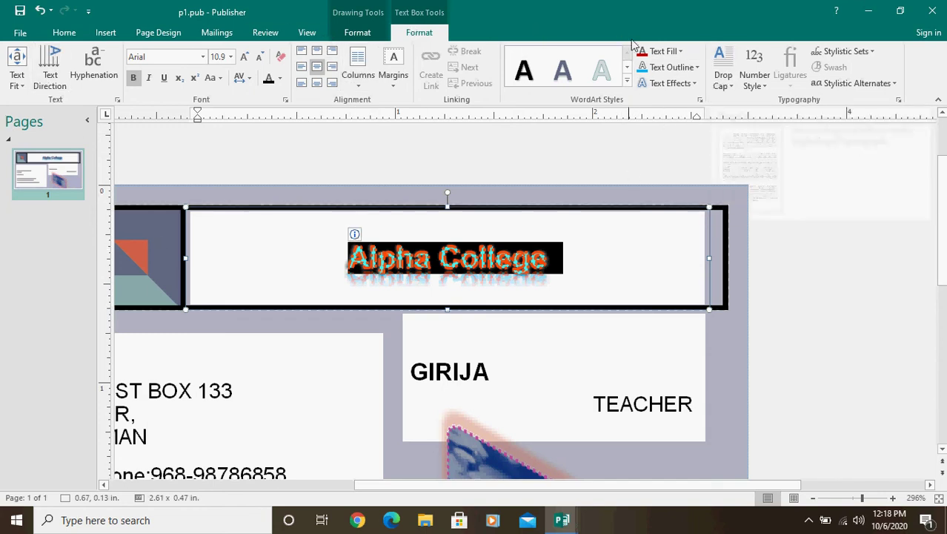
click(730, 86)
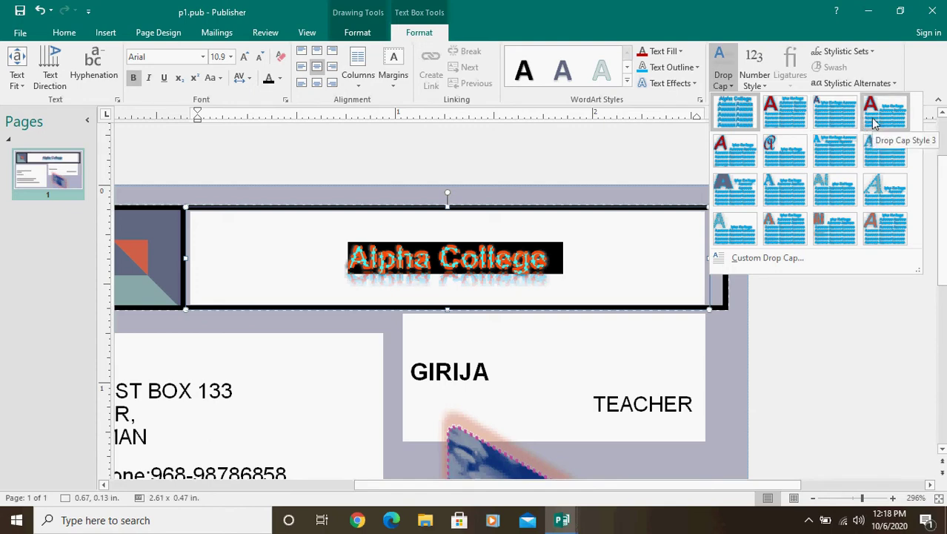
click(779, 159)
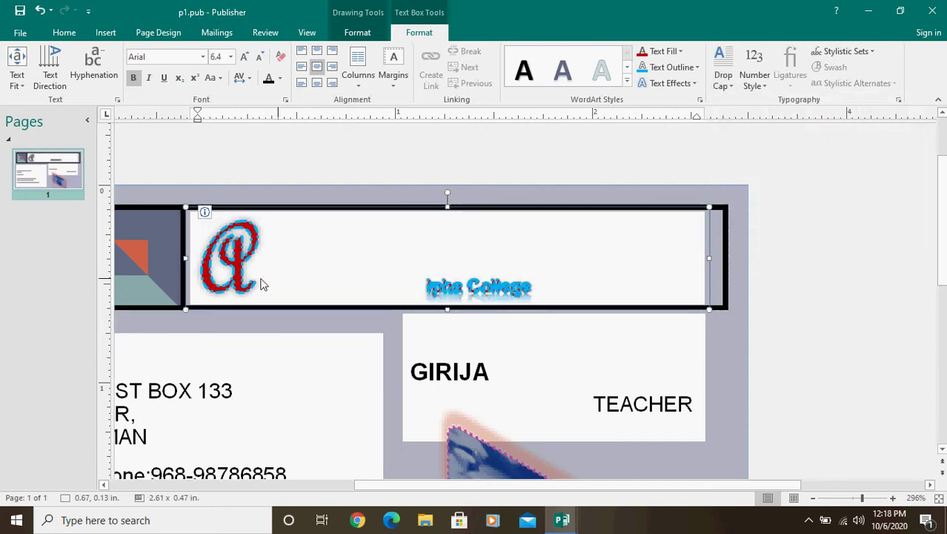
Step: Change the title's drop cap to the slanted letter style and replace that with Drop Cap Style 3
drag(212, 270, 569, 269)
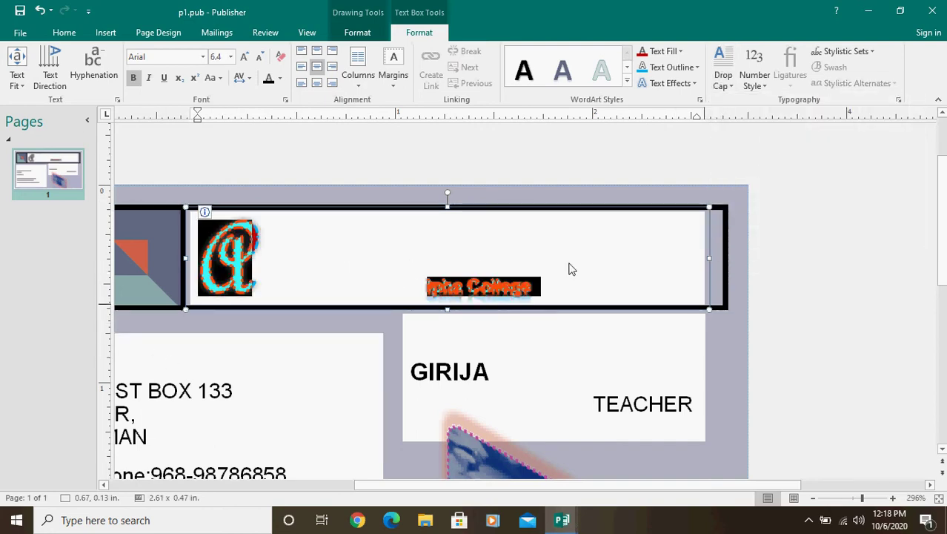
click(734, 87)
click(726, 154)
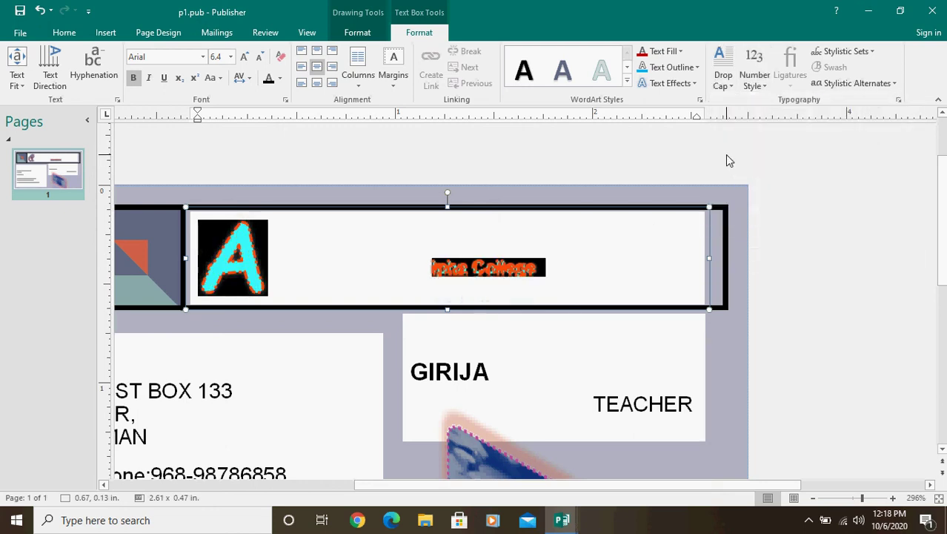
click(725, 89)
click(871, 115)
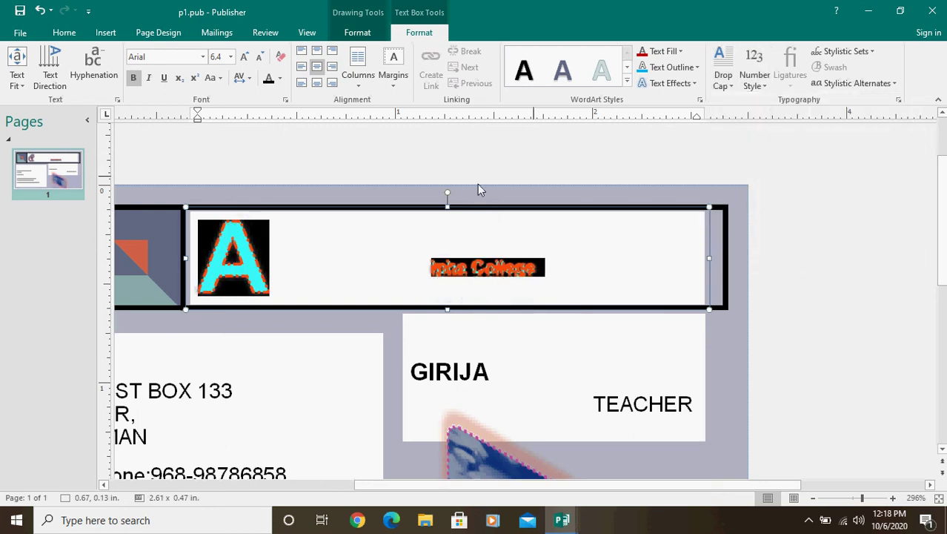
Step: Switch the drop cap of the selected "Alpha College" title back to the ornate script style
click(300, 266)
drag(300, 272, 618, 243)
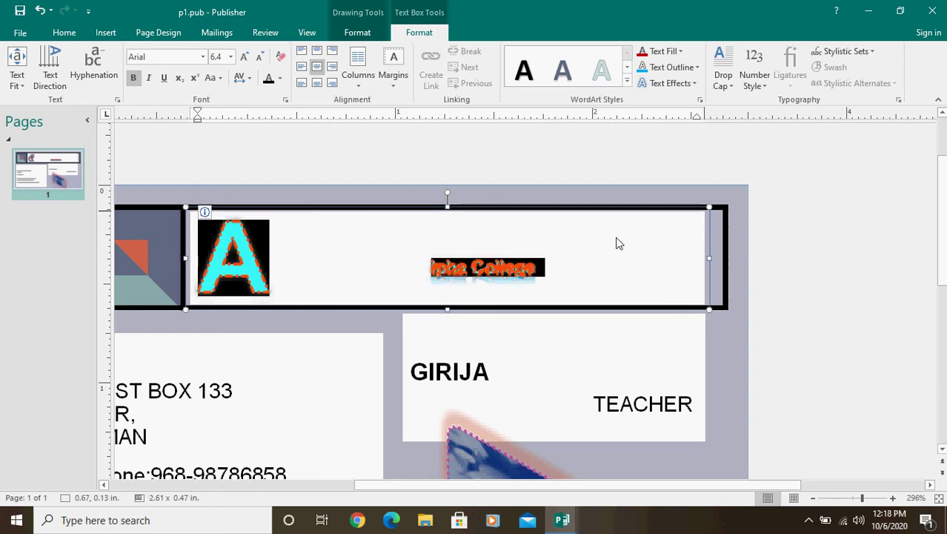
click(722, 82)
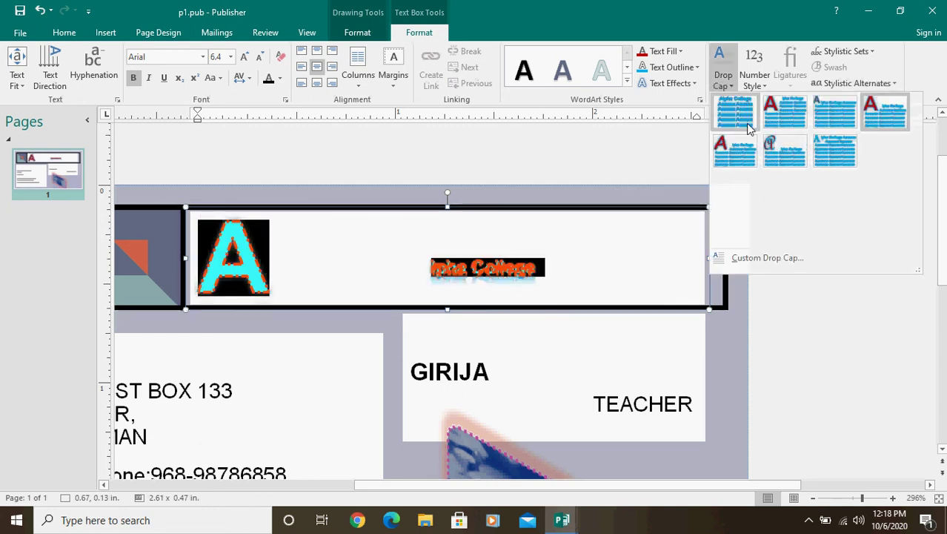
click(790, 152)
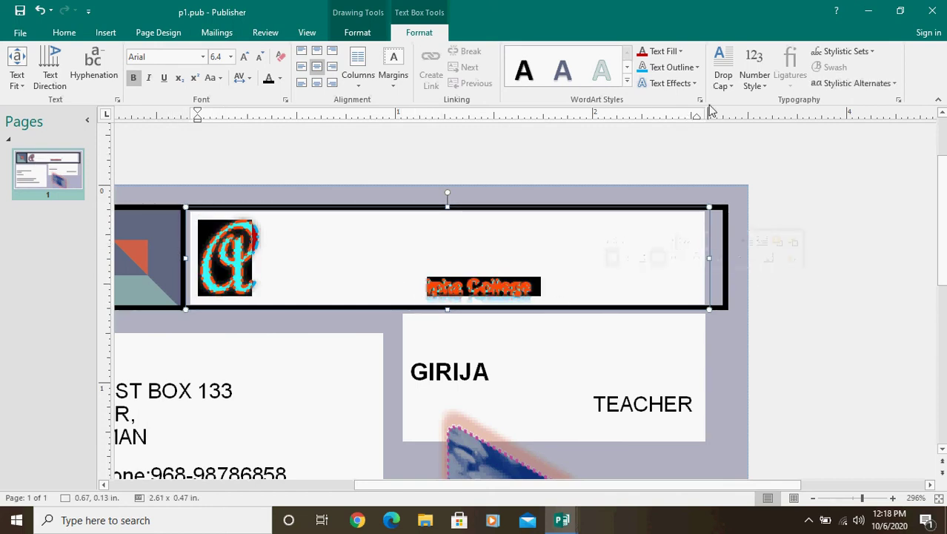
Step: Apply the upright red drop cap style that aligns the remaining title text with the top of the large "A"
click(723, 80)
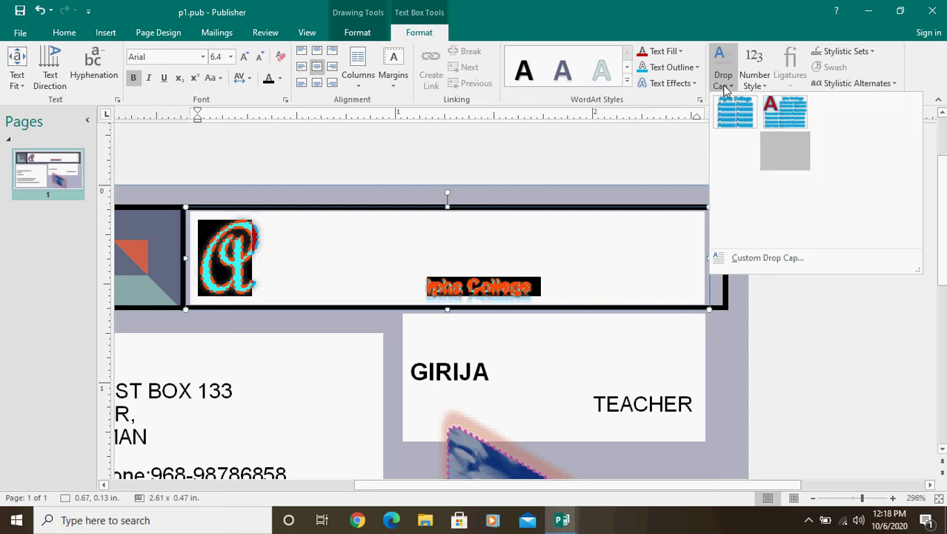
click(788, 108)
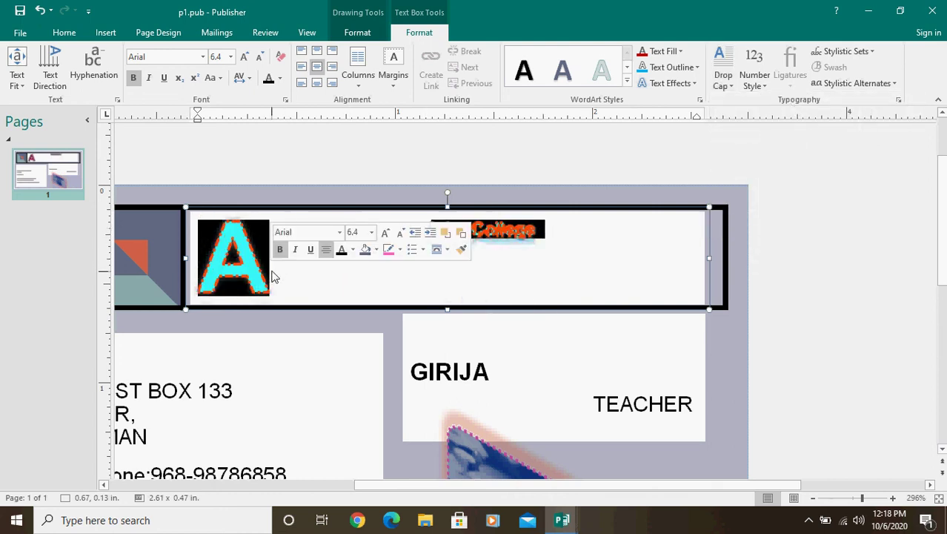
click(723, 79)
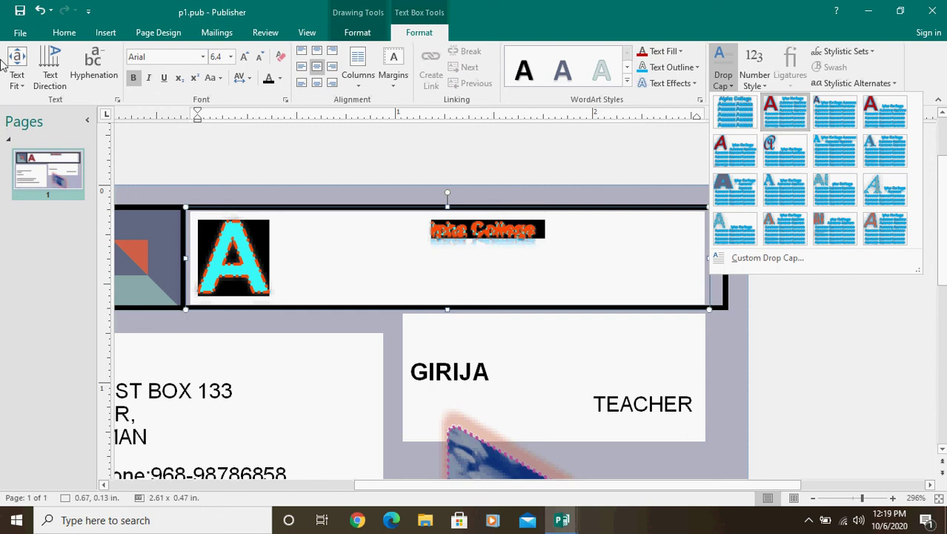
Step: Switch the "Alpha College" title to vertical text direction and return it to horizontal
click(50, 69)
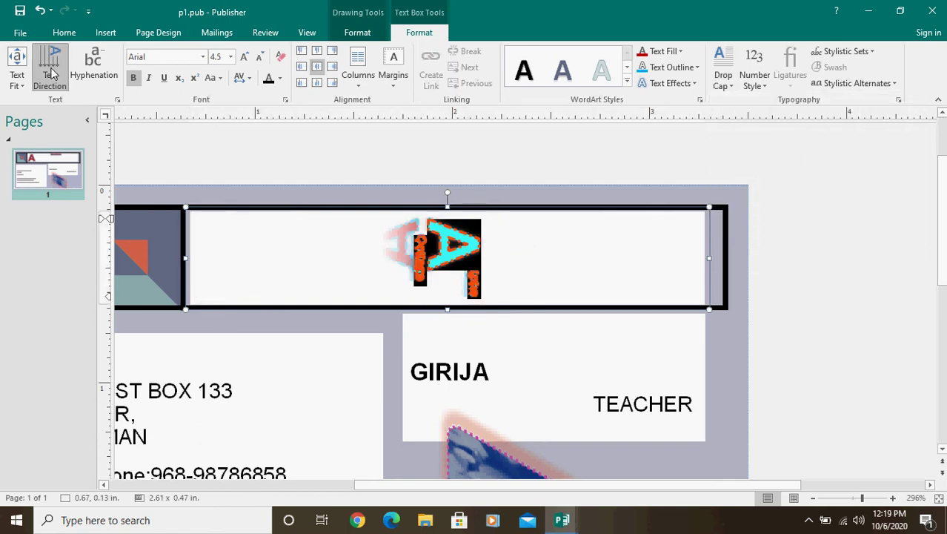
click(51, 70)
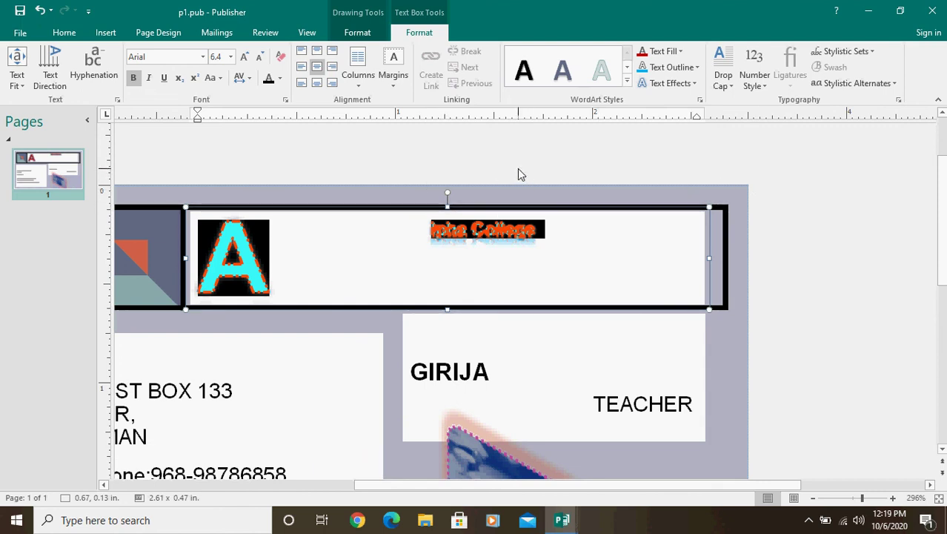
Step: Review the WordArt style gallery and the text fill, outline and effects options available for the title
click(627, 82)
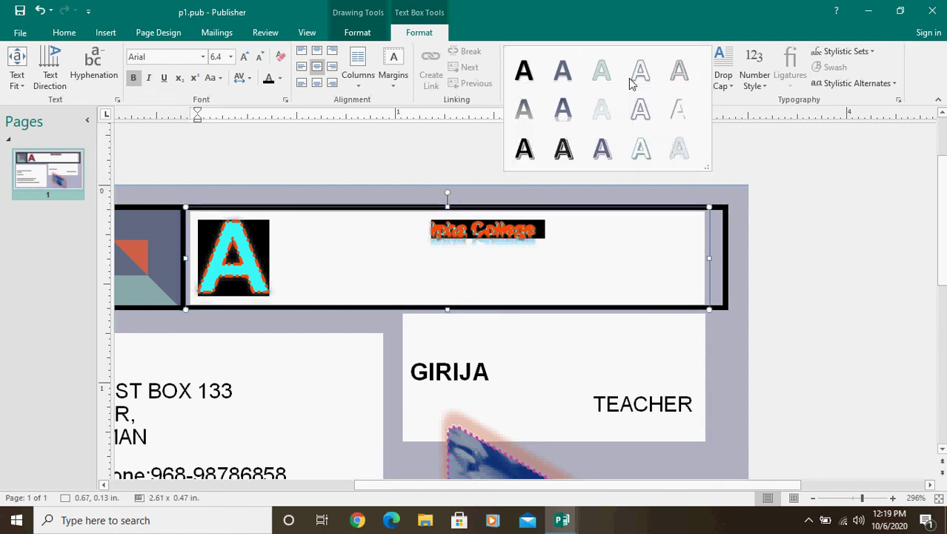
click(776, 181)
click(681, 51)
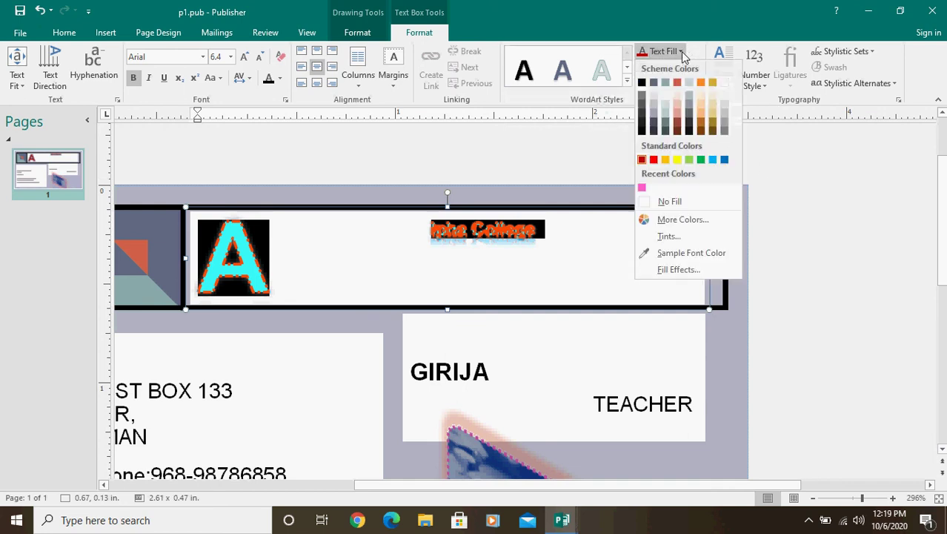
click(819, 215)
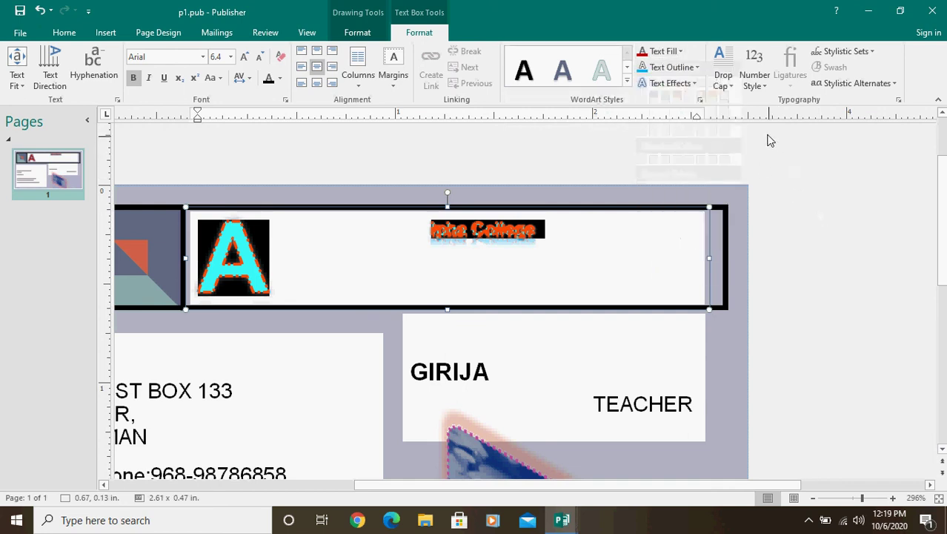
click(693, 67)
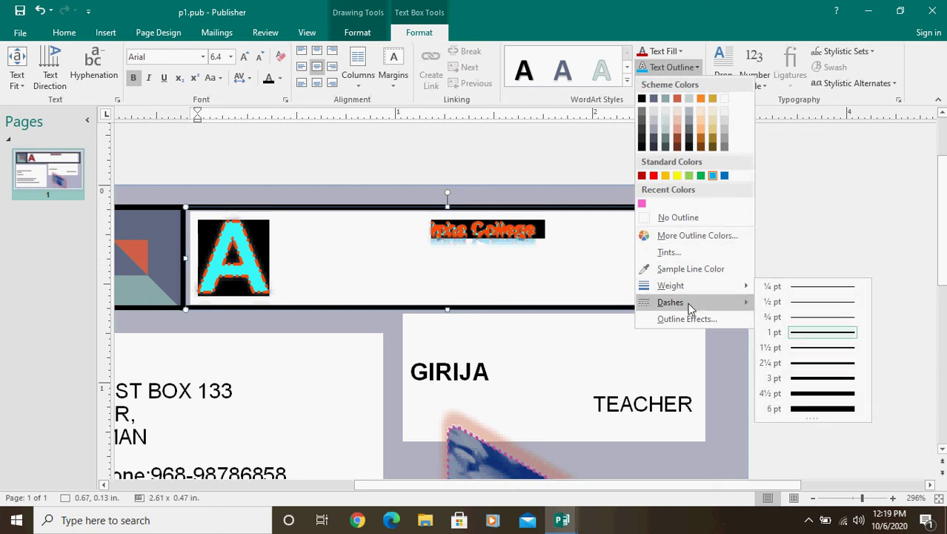
click(879, 191)
click(683, 84)
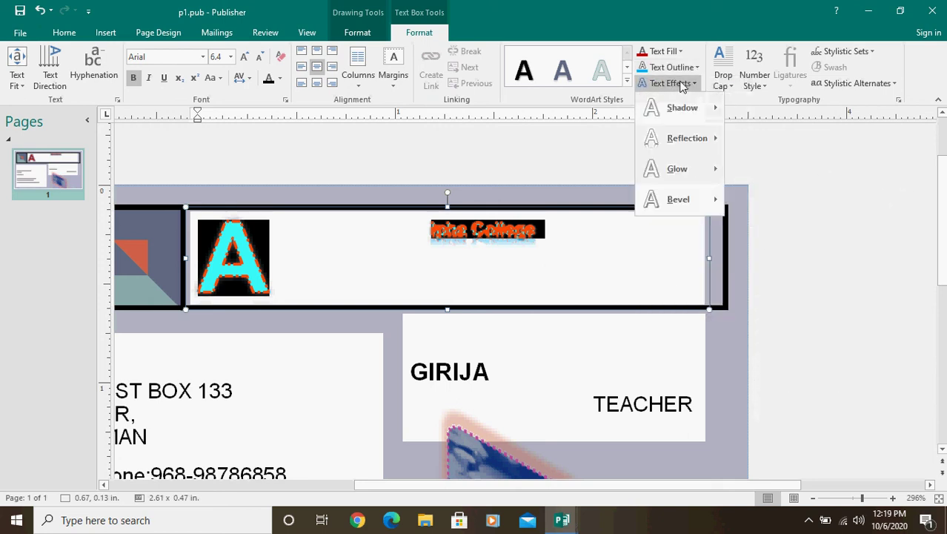
click(836, 229)
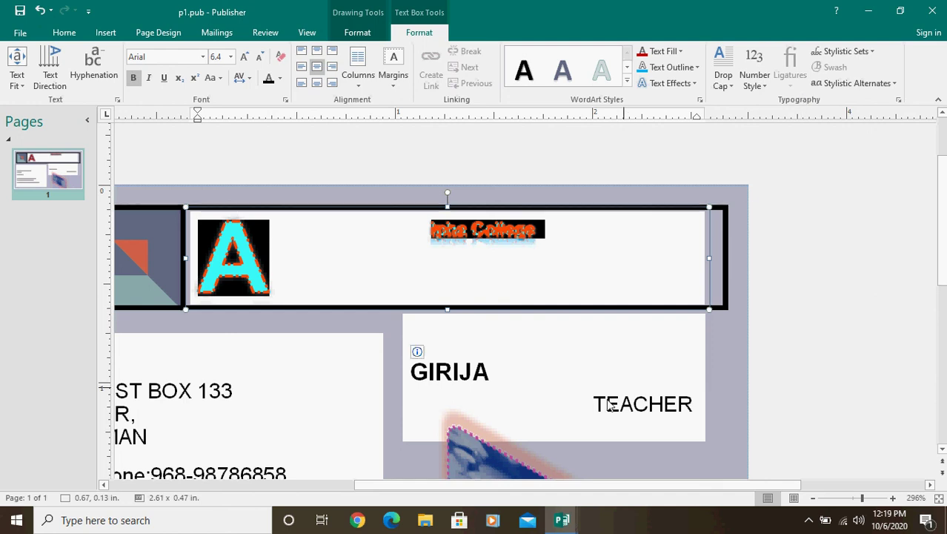
click(809, 519)
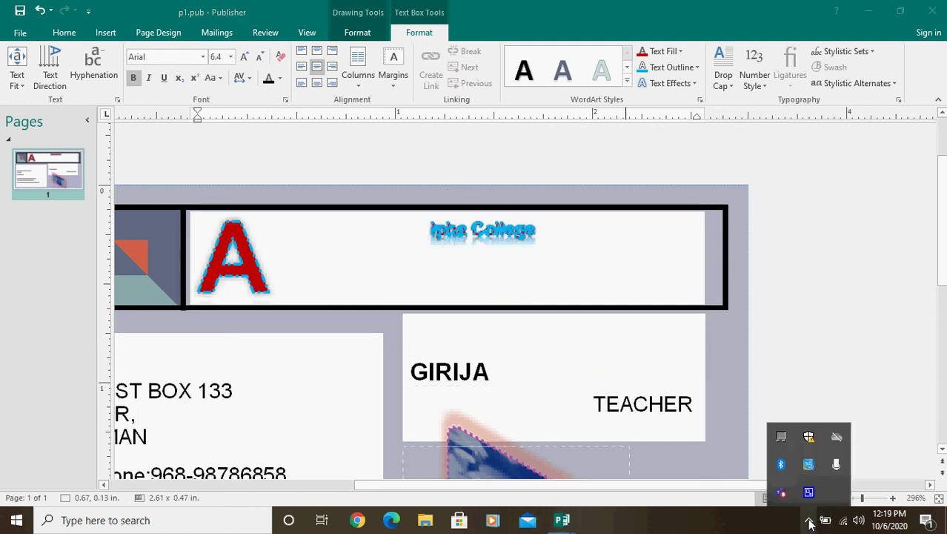